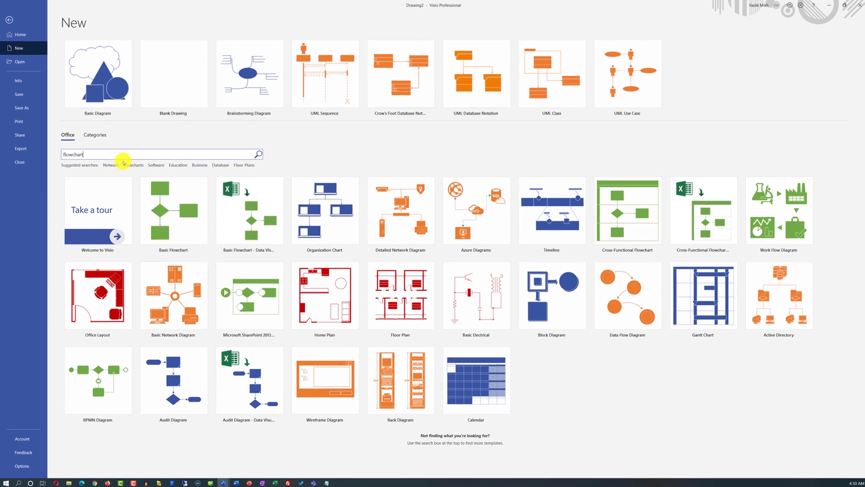
Search the online templates for 'basic flowchart'
{"action": "key", "text": "Return"}
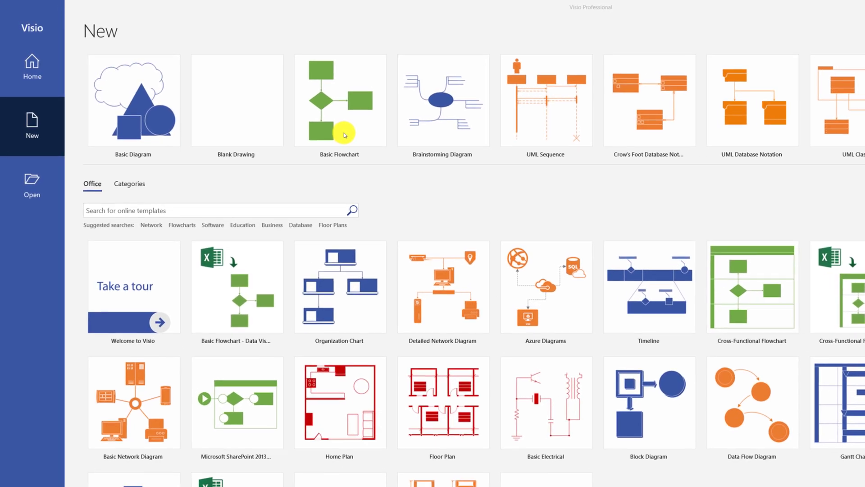
{"action": "left_click", "coordinate": [100, 218]}
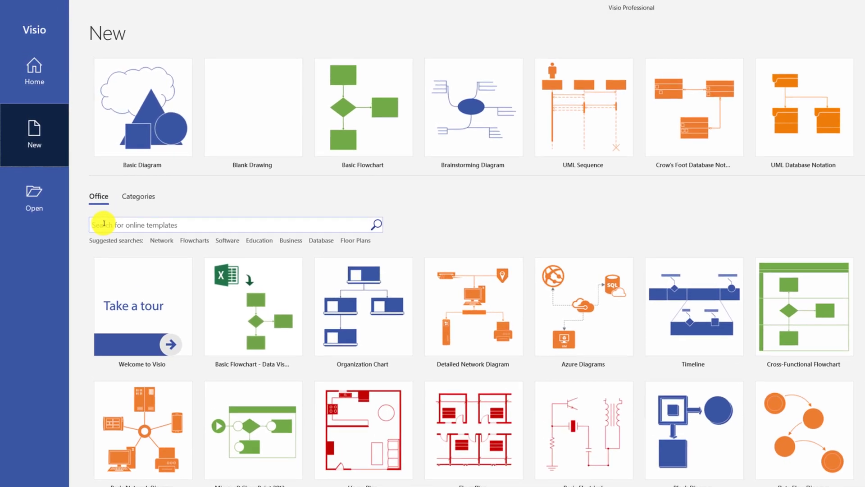
{"action": "type", "text": "basic flowchart"}
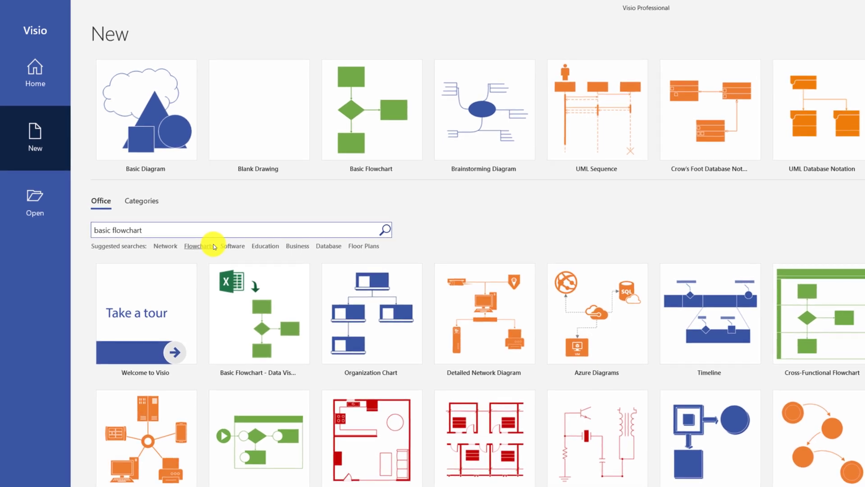
{"action": "key", "text": "Return"}
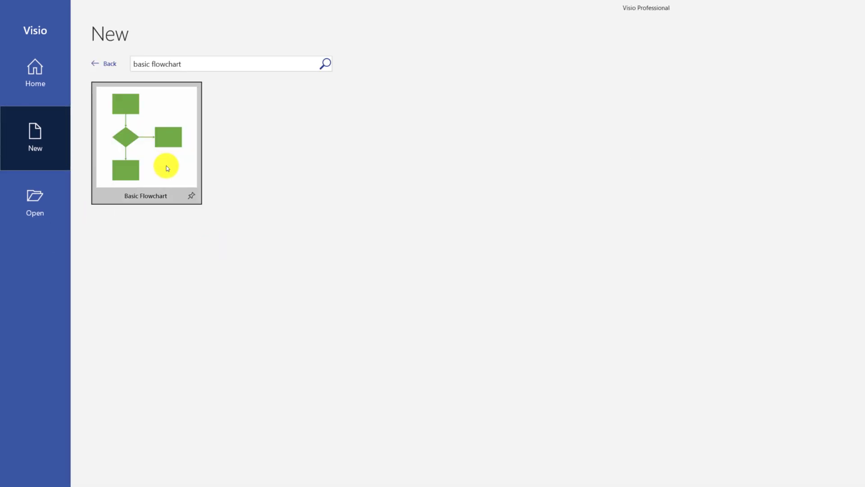
Create a Basic Flowchart drawing and place a Process box and a Start/End terminator on the page
{"action": "double_click", "coordinate": [168, 168]}
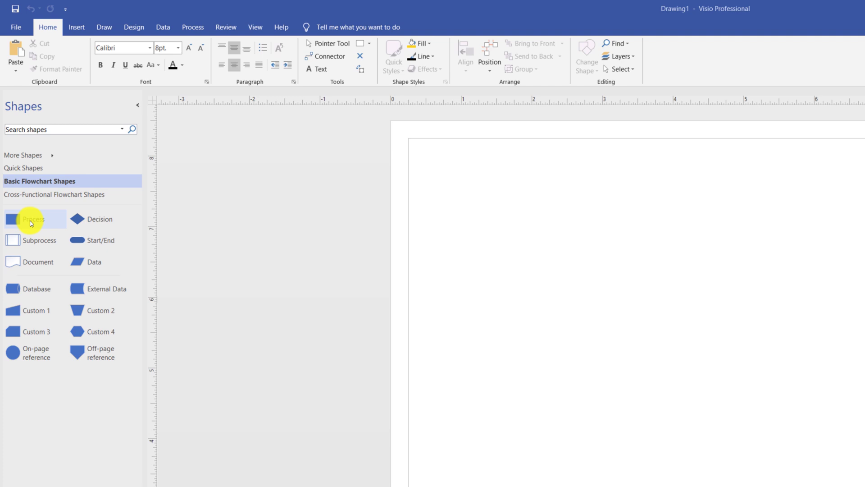
{"action": "left_click_drag", "start_coordinate": [36, 245], "coordinate": [637, 317]}
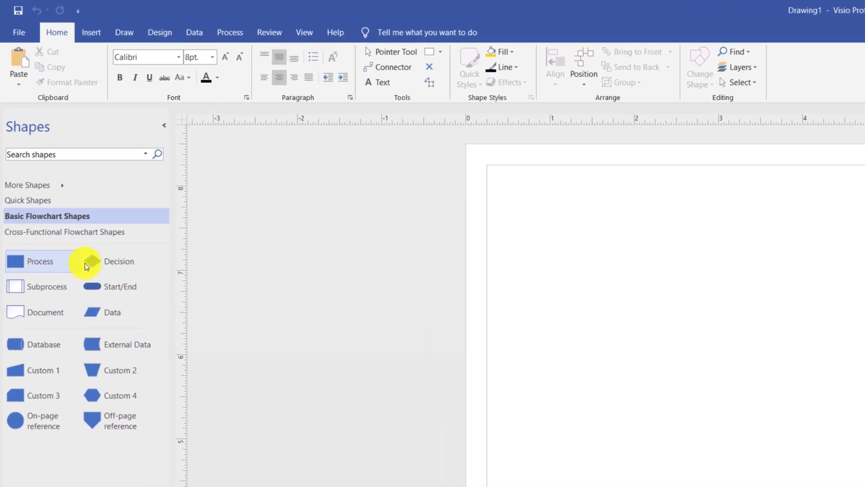
{"action": "left_click_drag", "start_coordinate": [692, 341], "coordinate": [691, 341]}
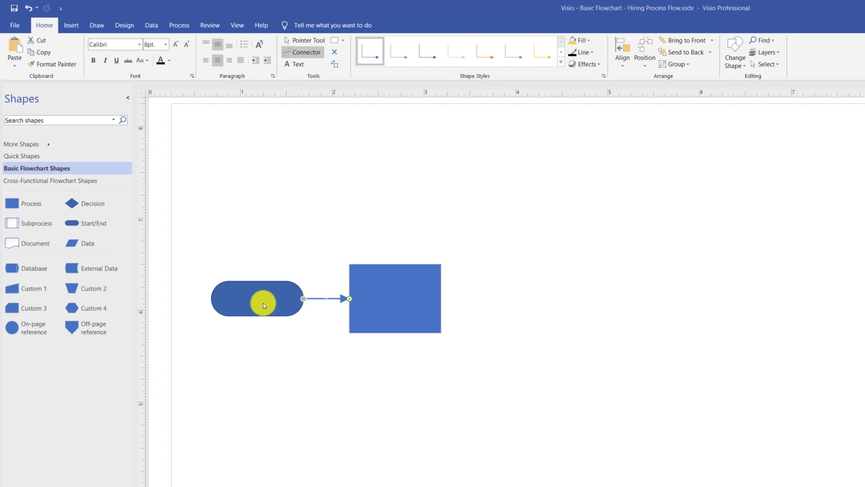
Type 'Start' in the terminator and 'Define Job Description' in the process rectangle
{"action": "double_click", "coordinate": [252, 290]}
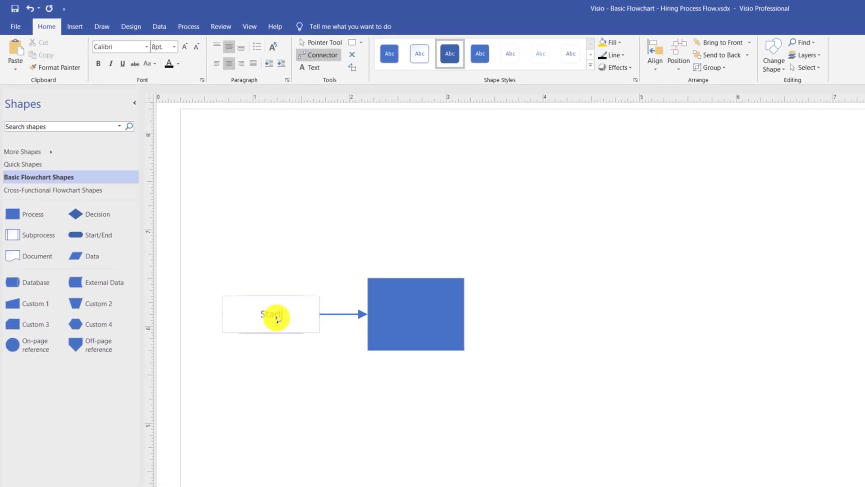
{"action": "left_click", "coordinate": [293, 379]}
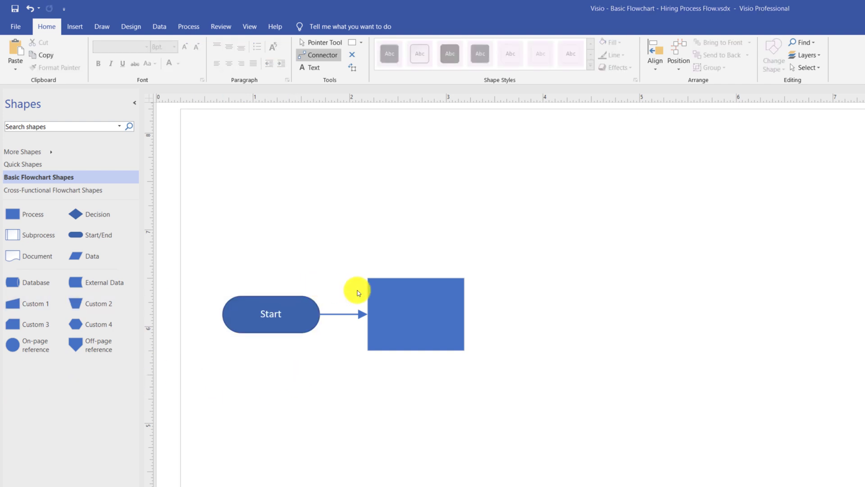
{"action": "left_click", "coordinate": [415, 322]}
{"action": "double_click", "coordinate": [412, 317]}
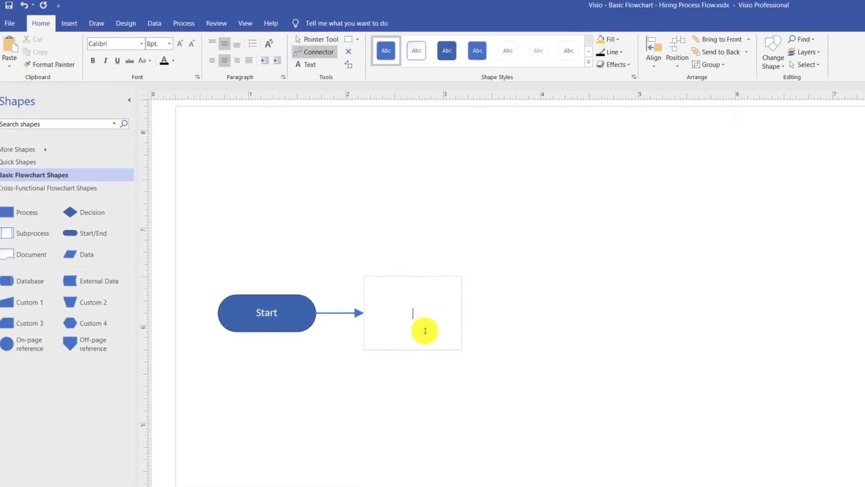
{"action": "type", "text": "Define Job Description"}
{"action": "left_click", "coordinate": [405, 485]}
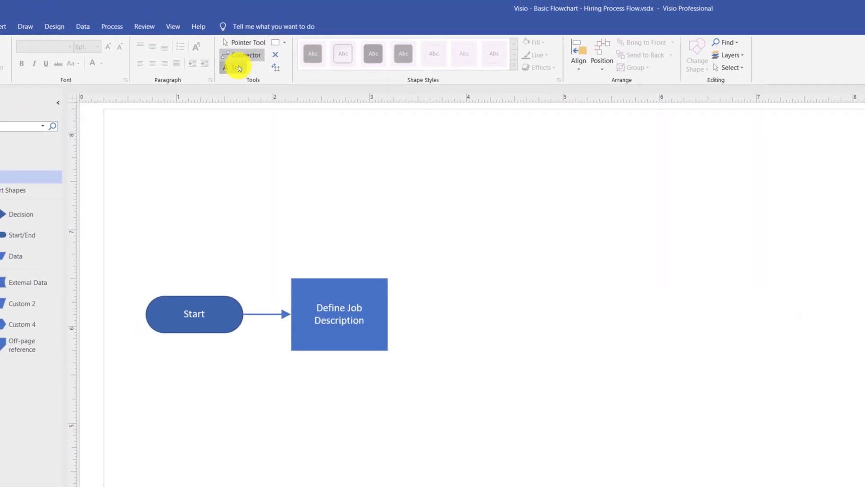
Draw a free text box above the shapes reading 'HR Management Process'
{"action": "left_click", "coordinate": [239, 68]}
{"action": "left_click_drag", "start_coordinate": [128, 127], "coordinate": [334, 189]}
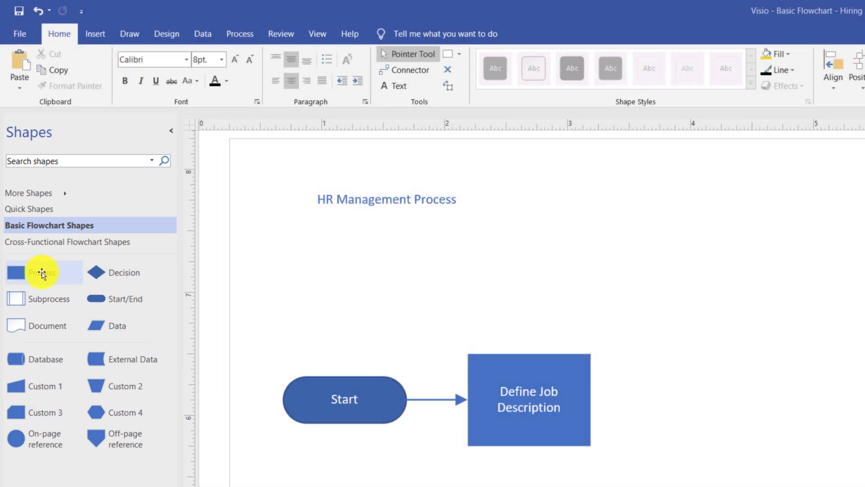
Place an 'Advertise Open Position' process box right of Define Job Description and connect them with an arrow
{"action": "left_click_drag", "start_coordinate": [42, 273], "coordinate": [730, 396]}
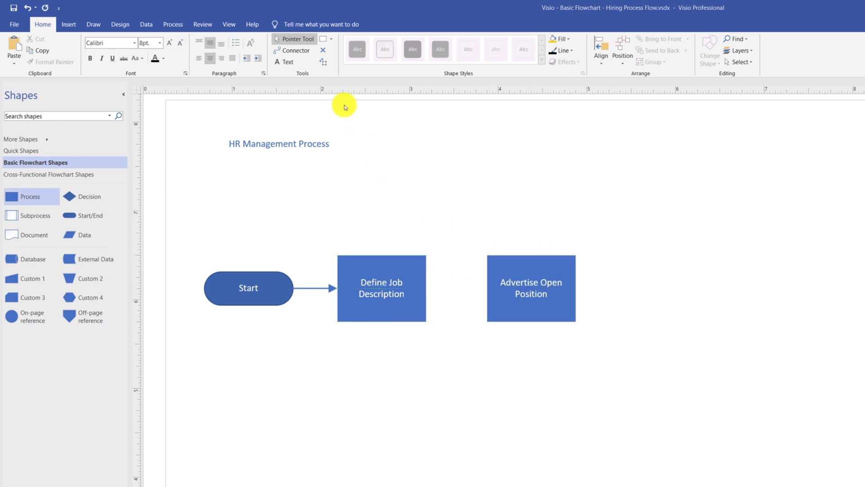
{"action": "left_click", "coordinate": [297, 50]}
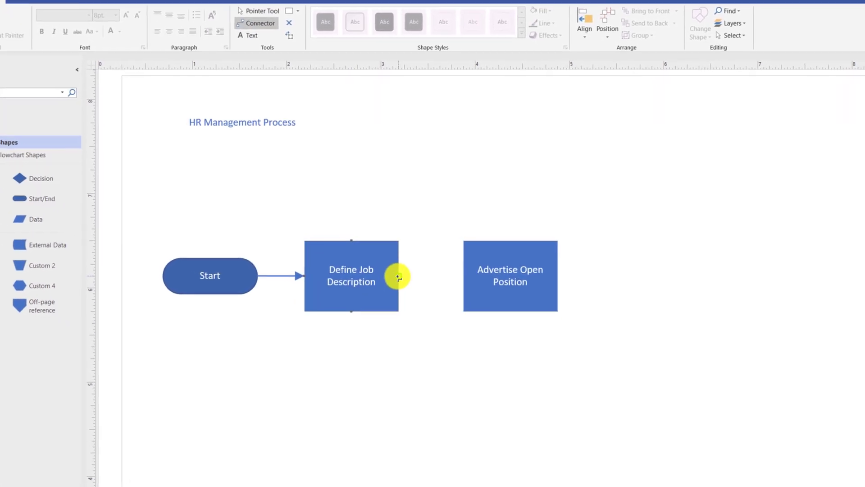
{"action": "left_click_drag", "start_coordinate": [398, 277], "coordinate": [463, 276]}
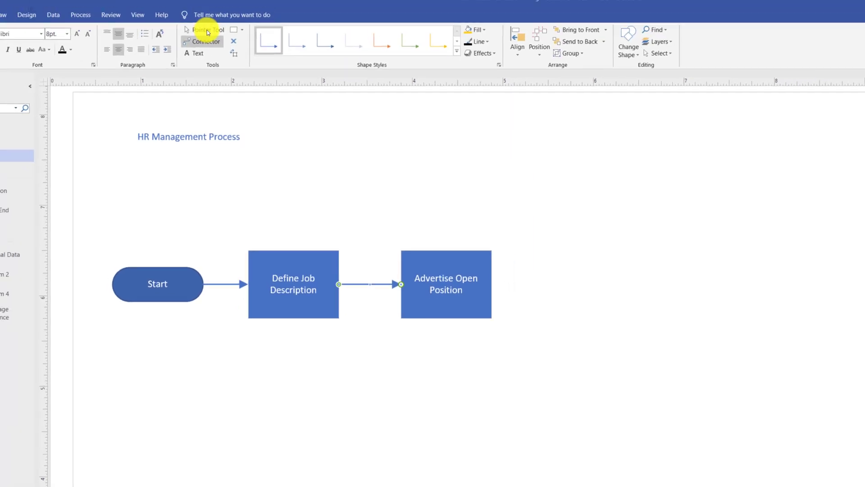
With the Pointer Tool, connect Advertise Open Position to a new 'Review Resumes' process box
{"action": "left_click", "coordinate": [214, 41]}
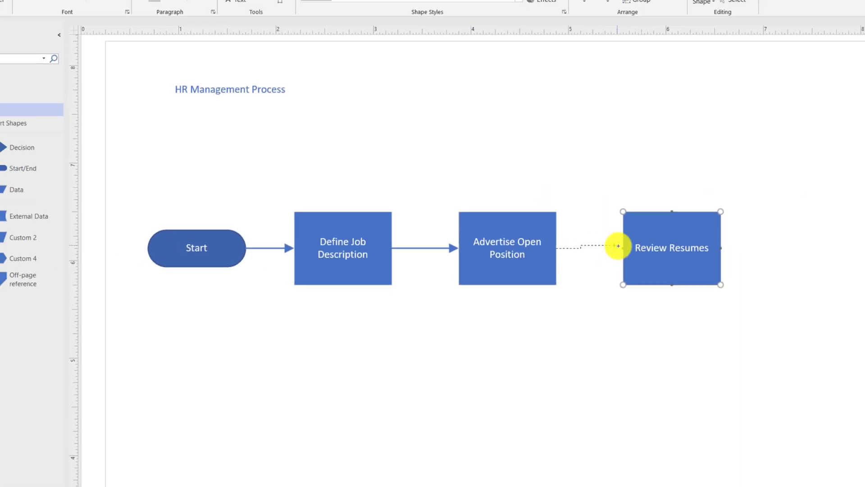
{"action": "left_click_drag", "start_coordinate": [618, 246], "coordinate": [623, 247]}
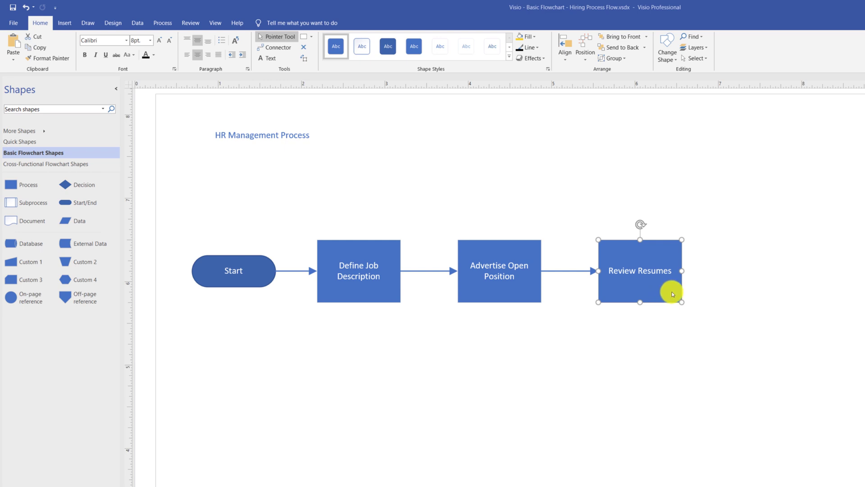
Use Review Resumes' right AutoConnect arrow to add a connected Decision diamond
{"action": "scroll", "coordinate": [656, 355], "scroll_direction": "up", "scroll_amount": 3}
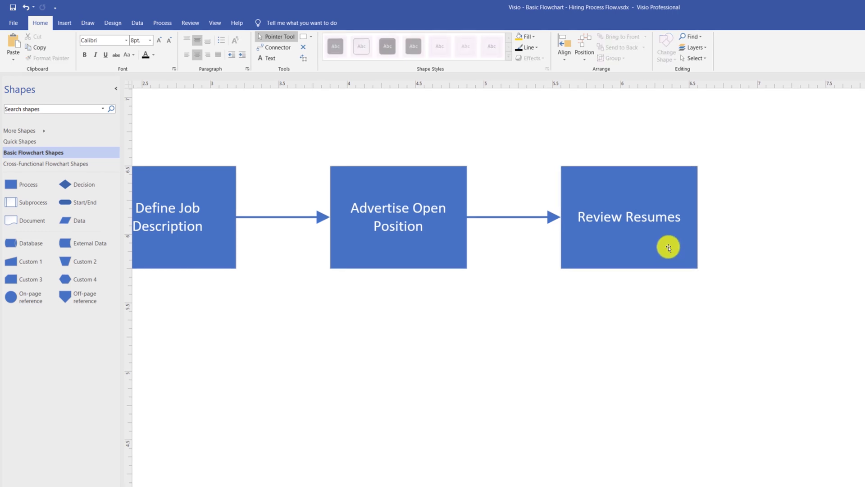
{"action": "mouse_move", "coordinate": [694, 214]}
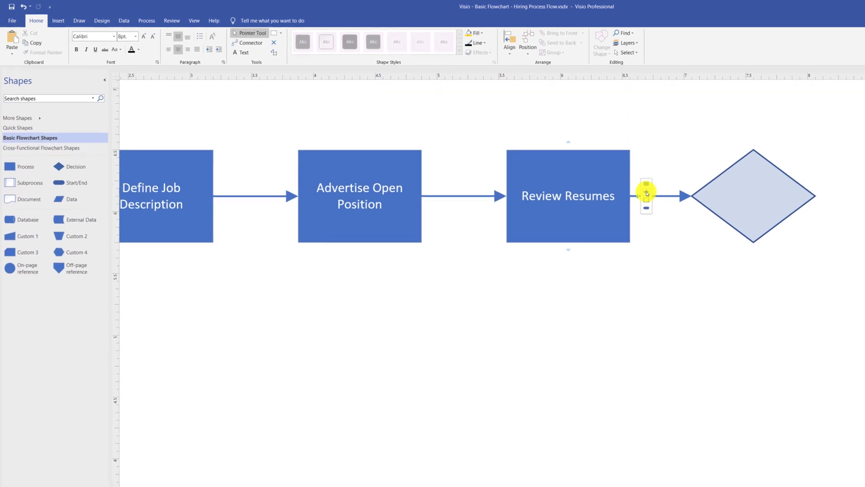
{"action": "left_click", "coordinate": [653, 194]}
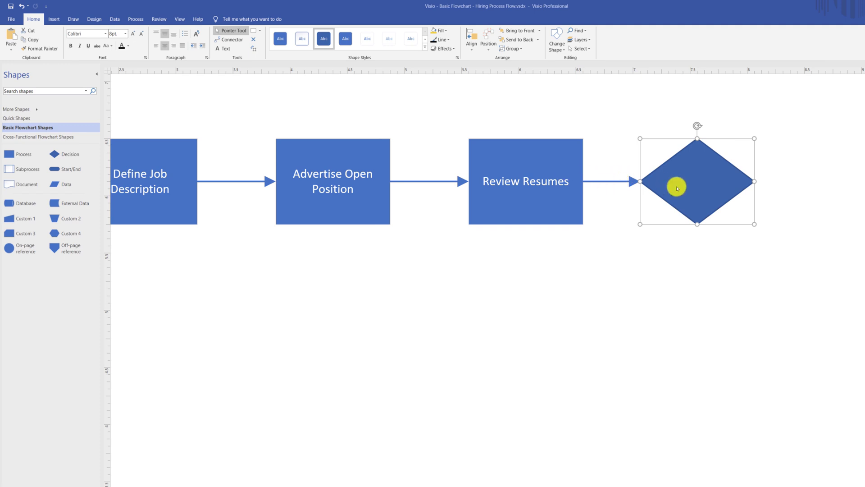
Label the decision diamond 'Internal/External Candidate?'
{"action": "key", "text": "Escape"}
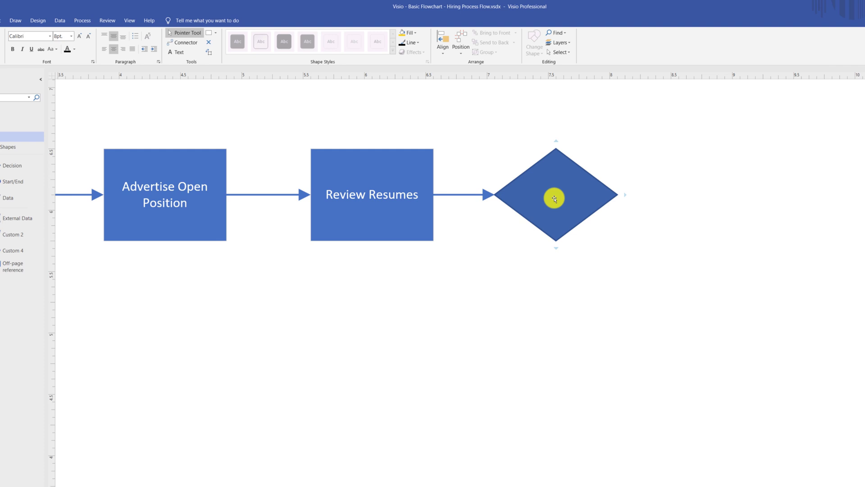
{"action": "double_click", "coordinate": [565, 194]}
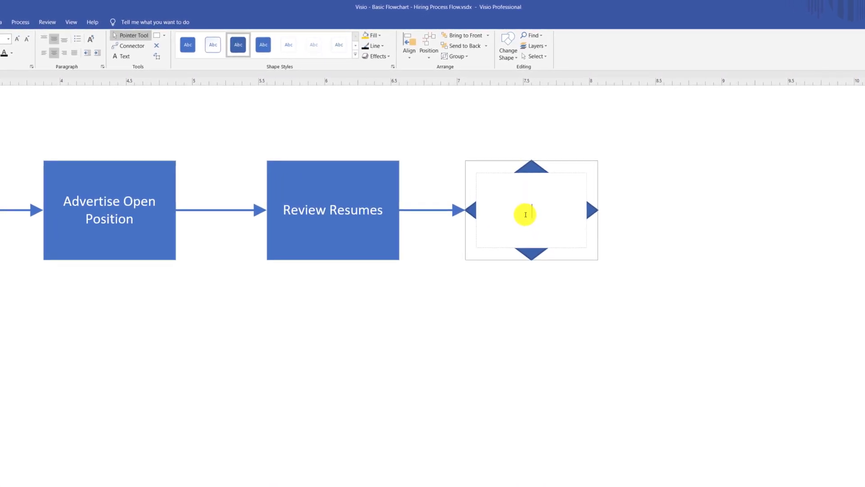
{"action": "type", "text": "Internal/External Candidate?"}
{"action": "left_click", "coordinate": [533, 317]}
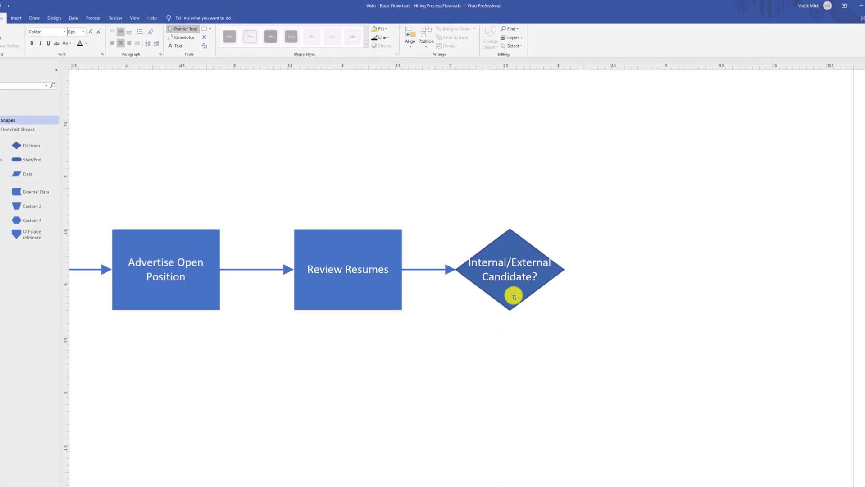
Add a connected process box below the diamond labelled 'Feedback from Current Manager'
{"action": "left_click", "coordinate": [509, 293]}
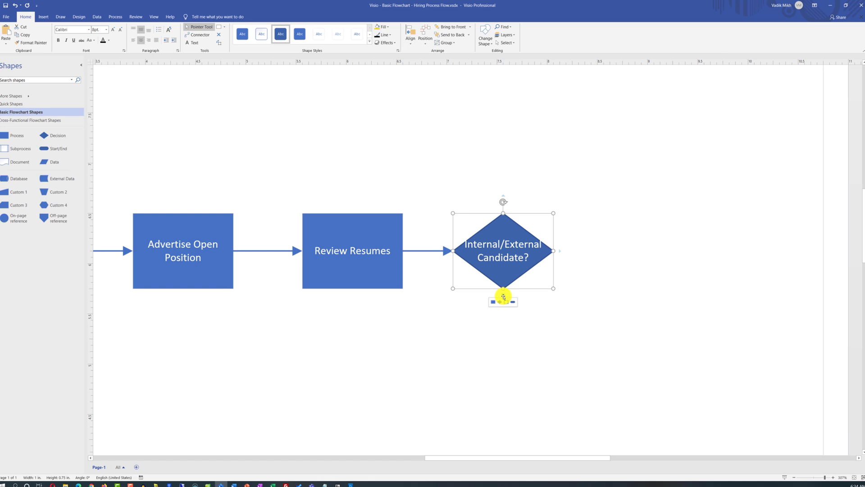
{"action": "left_click", "coordinate": [507, 310]}
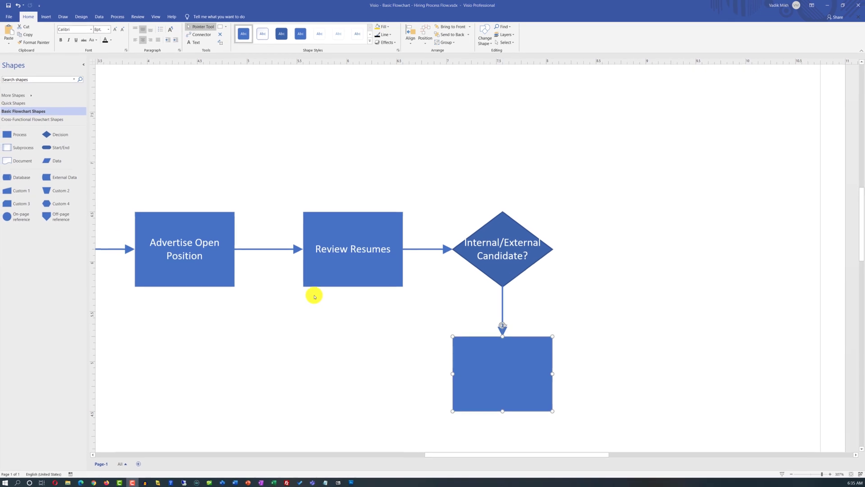
{"action": "double_click", "coordinate": [500, 374]}
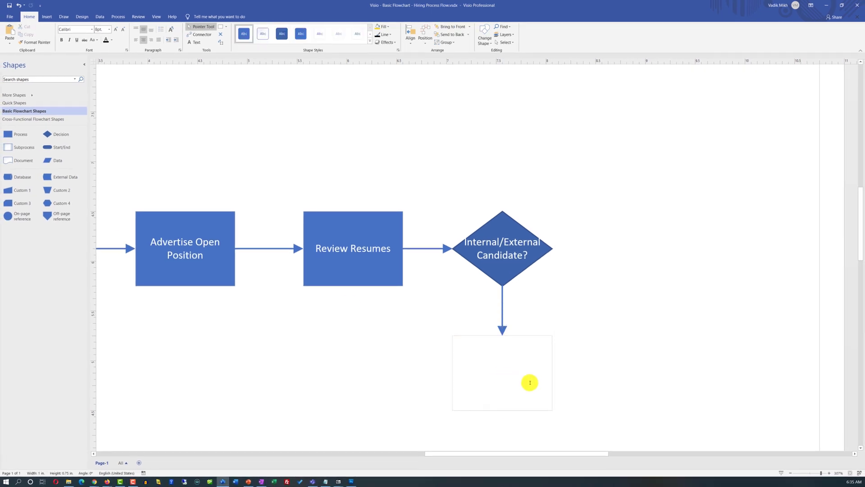
{"action": "type", "text": "Feedback from Current Manager"}
{"action": "left_click", "coordinate": [507, 311]}
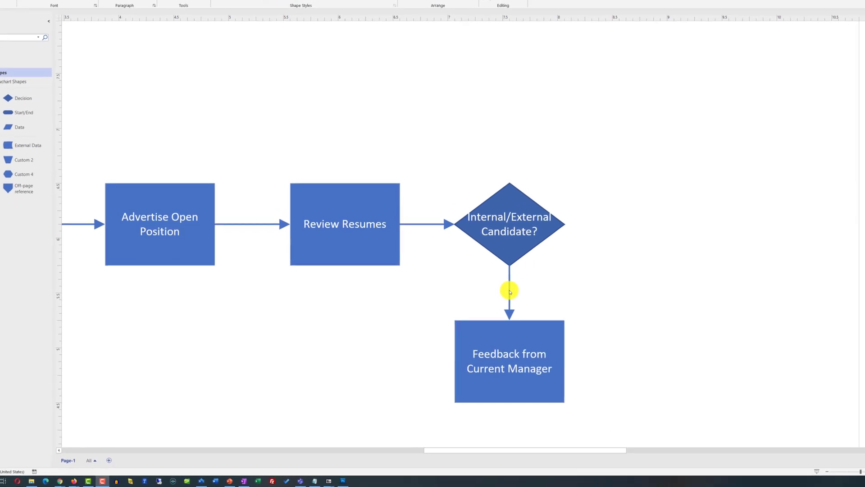
Label the lower connector 'Internal' and add an 'Initial Phone Screening' box above the diamond
{"action": "double_click", "coordinate": [510, 292]}
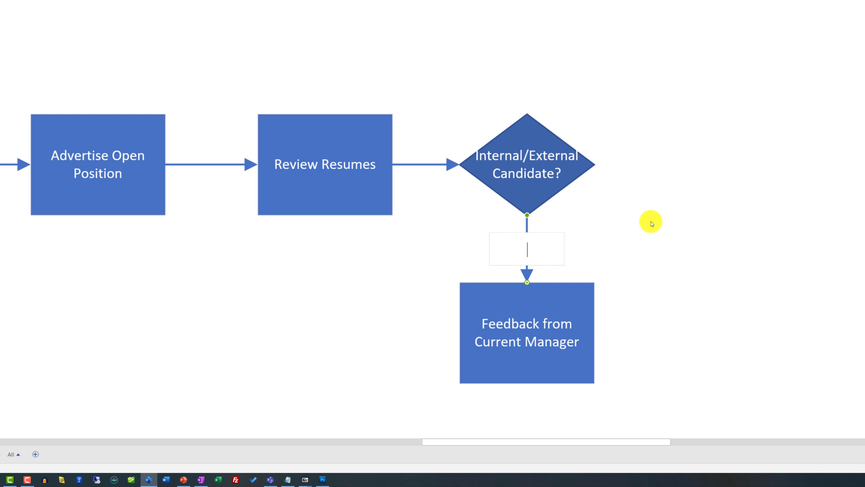
{"action": "left_click", "coordinate": [646, 250]}
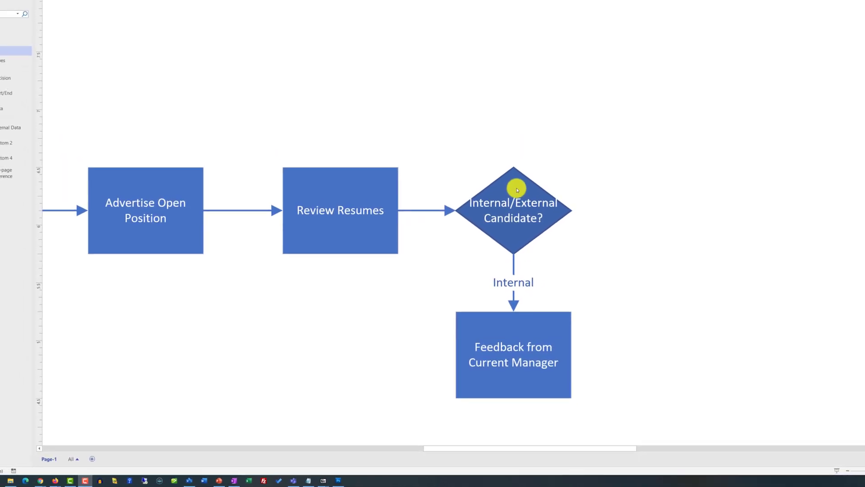
{"action": "left_click", "coordinate": [504, 150]}
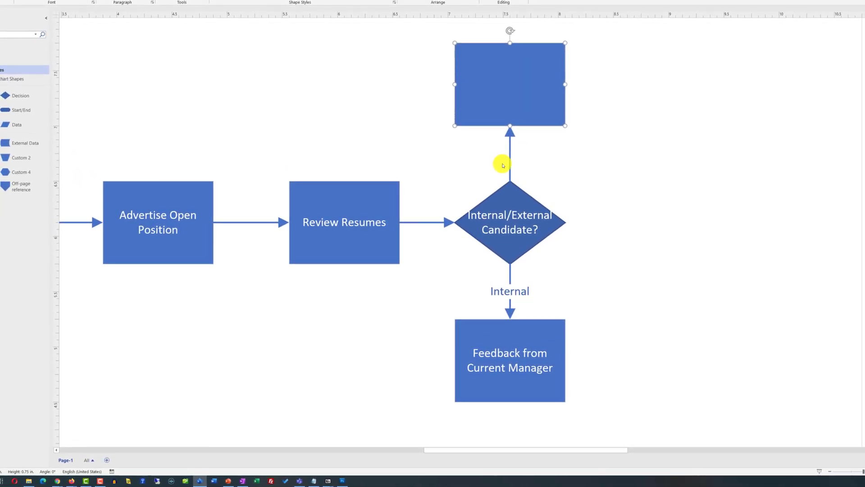
{"action": "left_click", "coordinate": [399, 116]}
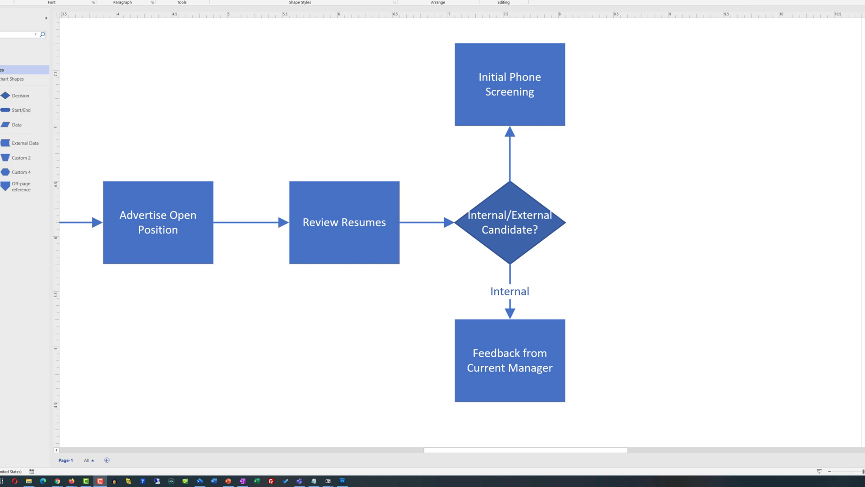
{"action": "scroll", "coordinate": [460, 230], "scroll_direction": "right", "scroll_amount": 3}
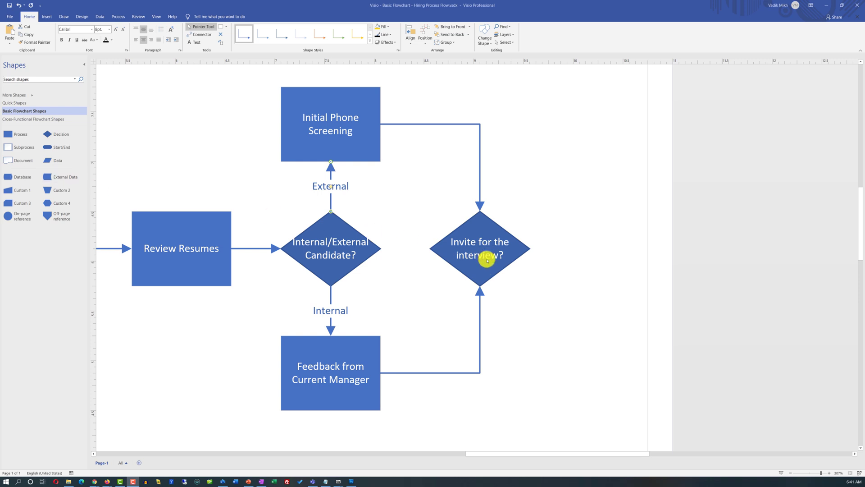
Drag the 'Invite for the interview?' diamond right so both branches share one left-side entry
{"action": "left_click_drag", "start_coordinate": [484, 266], "coordinate": [533, 247]}
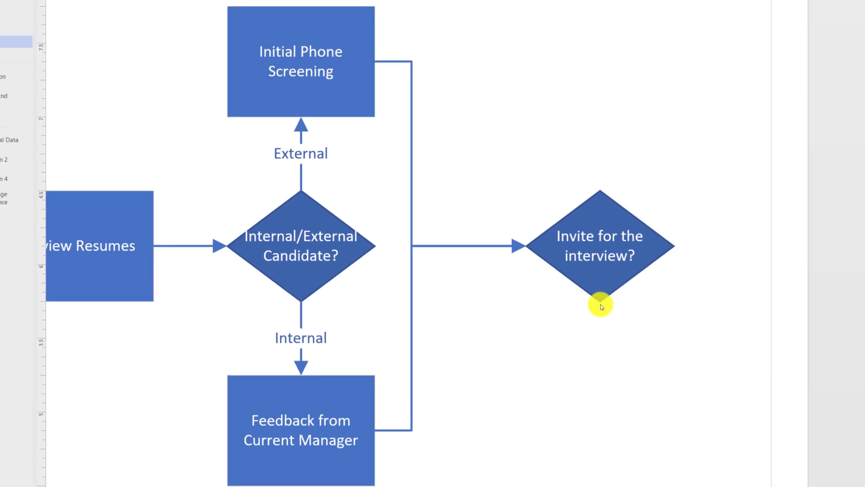
Add a connected 'Send Rejection Email/Regular Mail Letter' box below the Invite for the interview? diamond
{"action": "left_click", "coordinate": [591, 282]}
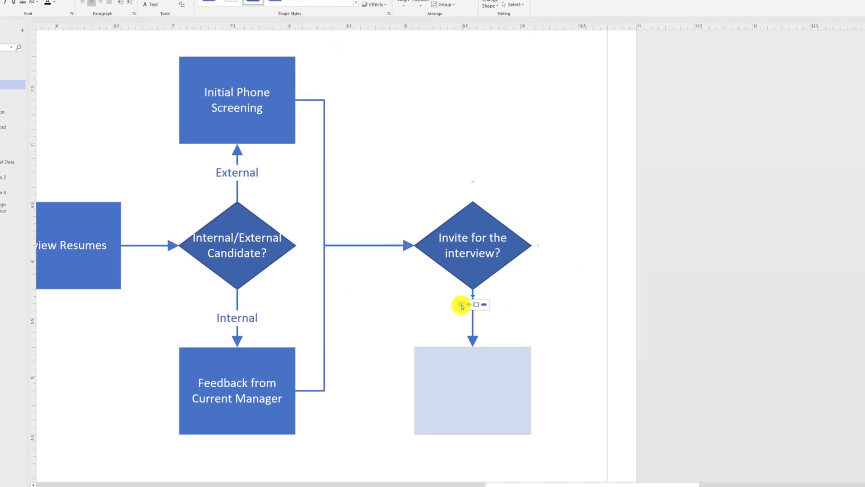
{"action": "left_click", "coordinate": [488, 306]}
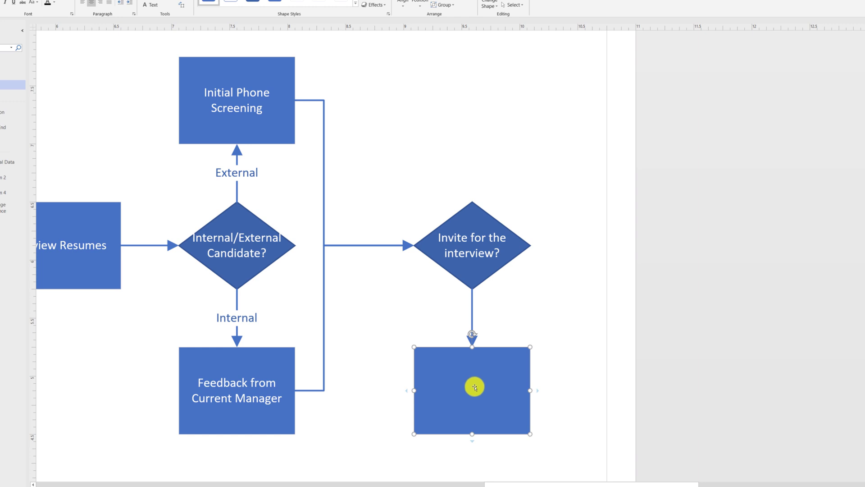
{"action": "double_click", "coordinate": [475, 388]}
{"action": "type", "text": "Send Rejection Email/Regular Mail Letter"}
{"action": "left_click", "coordinate": [552, 434]}
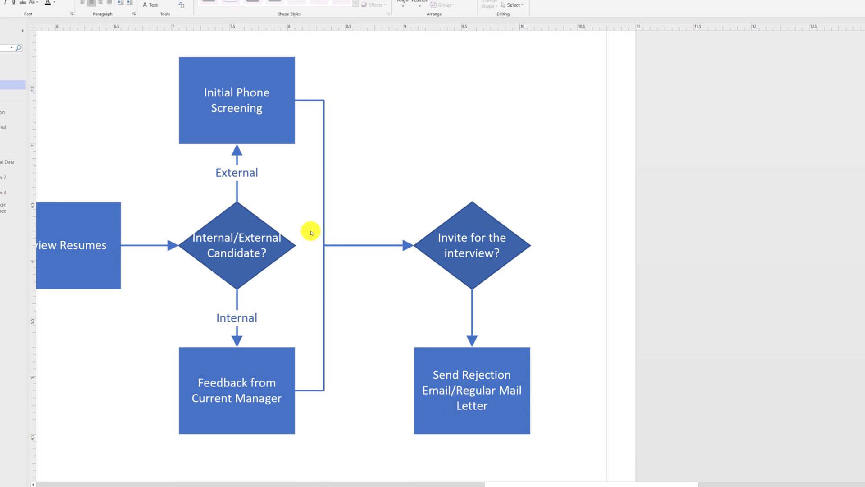
Label the connector between the diamond and the rejection box 'No'
{"action": "double_click", "coordinate": [473, 315]}
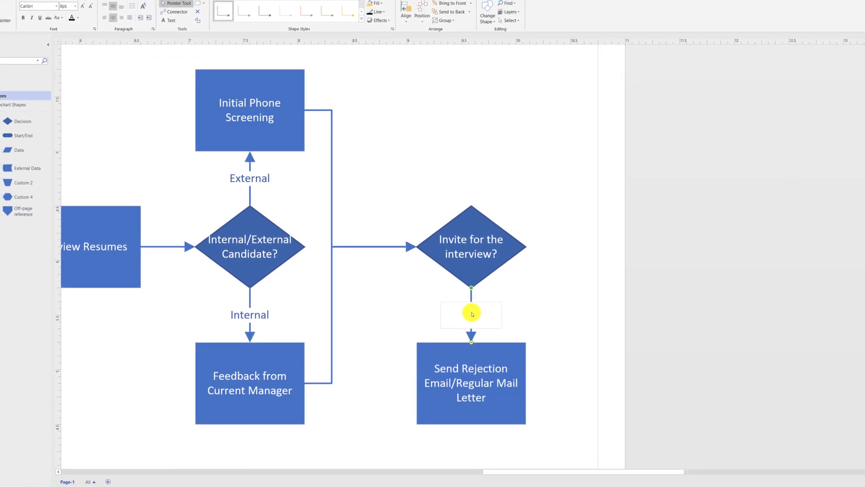
{"action": "type", "text": "No"}
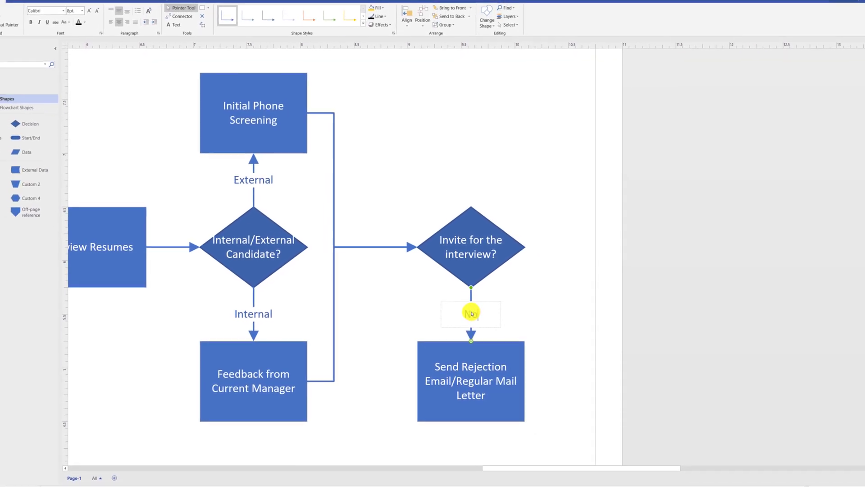
{"action": "left_click", "coordinate": [525, 308]}
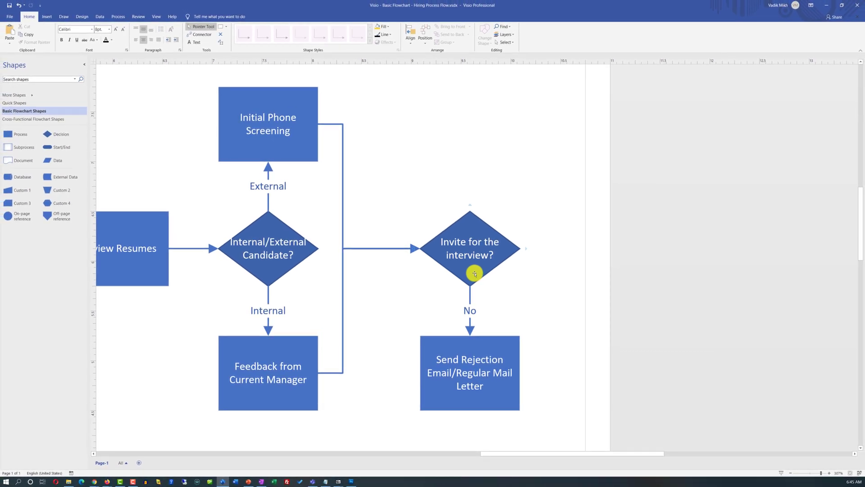
Chain In-Person Interview / [Zoom Meeting], a Hire Candiate? diamond and a Yes arrow to Communicate Offer to Candidate
{"action": "scroll", "coordinate": [525, 272], "scroll_direction": "right", "scroll_amount": 3}
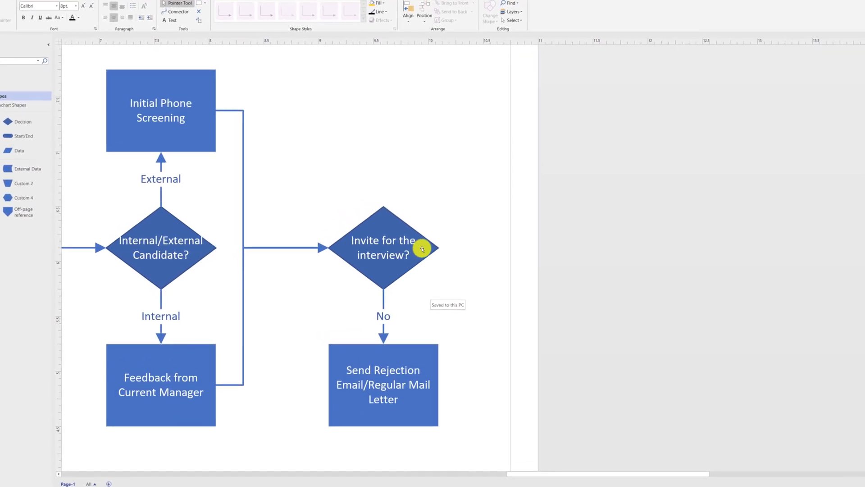
{"action": "left_click", "coordinate": [417, 249]}
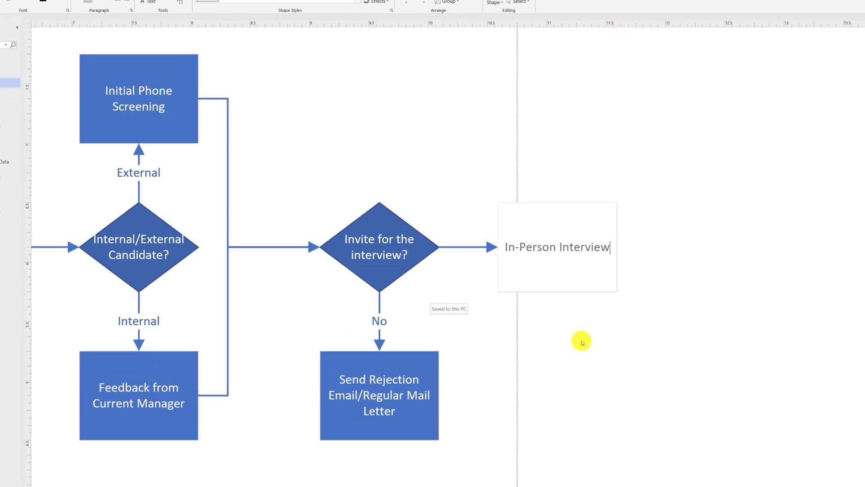
{"action": "left_click", "coordinate": [582, 342]}
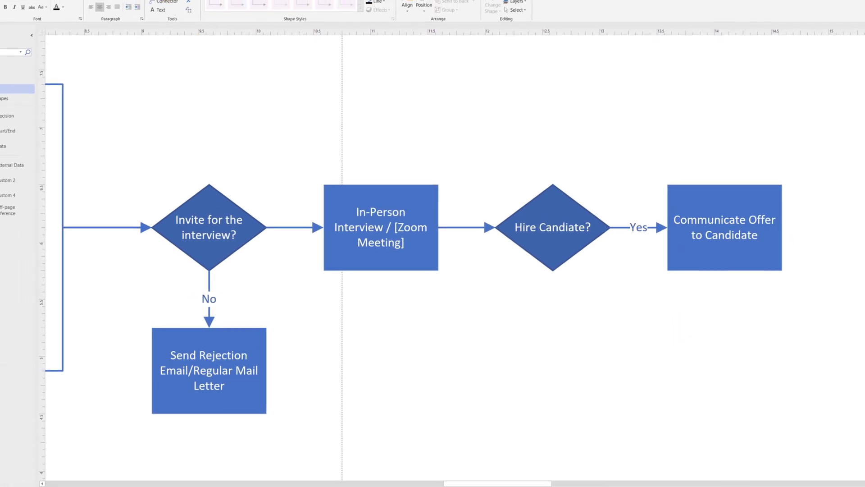
Connect Hire Candiate? back to Send Rejection Email/Regular Mail Letter labelled No; label the interview arrow Yes
{"action": "left_click", "coordinate": [182, 14]}
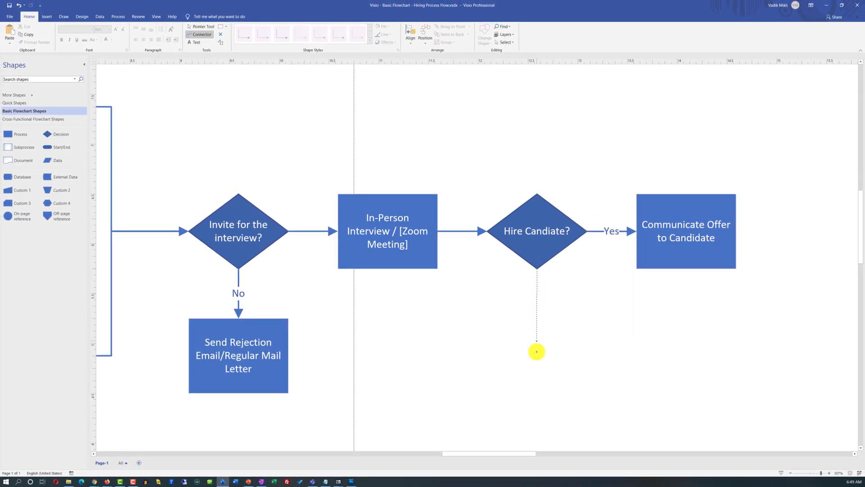
{"action": "left_click_drag", "start_coordinate": [356, 359], "coordinate": [290, 356]}
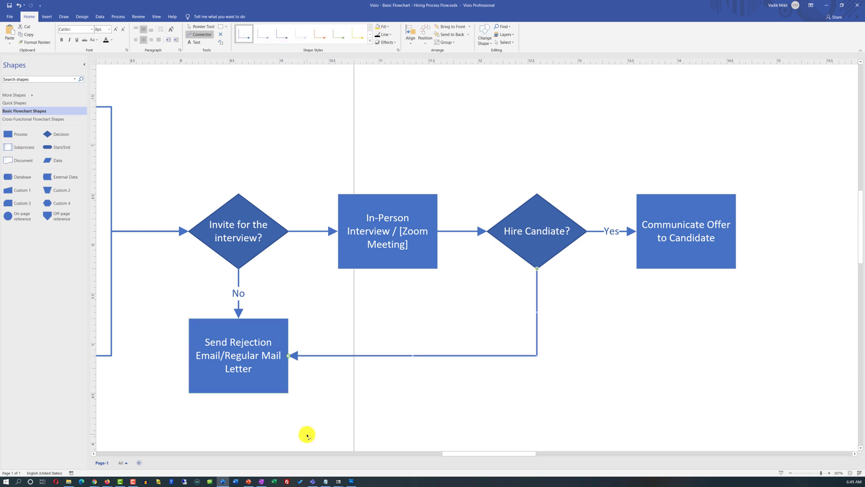
{"action": "key", "text": "ctrl+1"}
{"action": "double_click", "coordinate": [445, 356]}
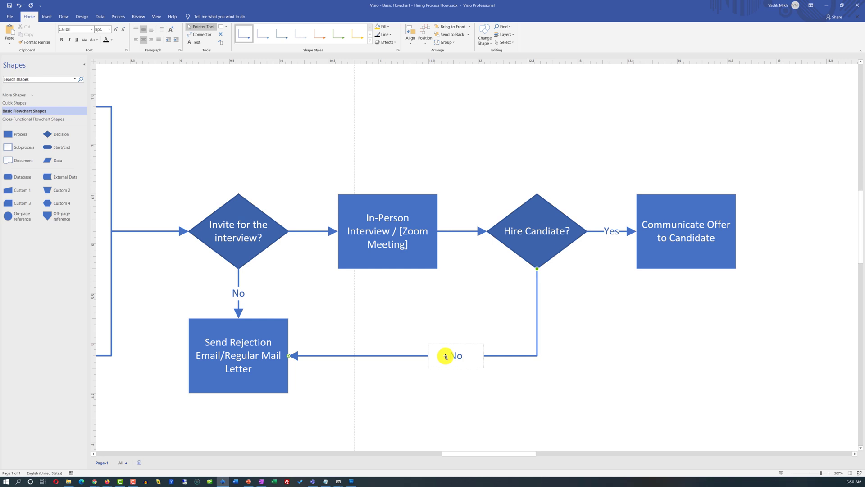
{"action": "key", "text": "Escape"}
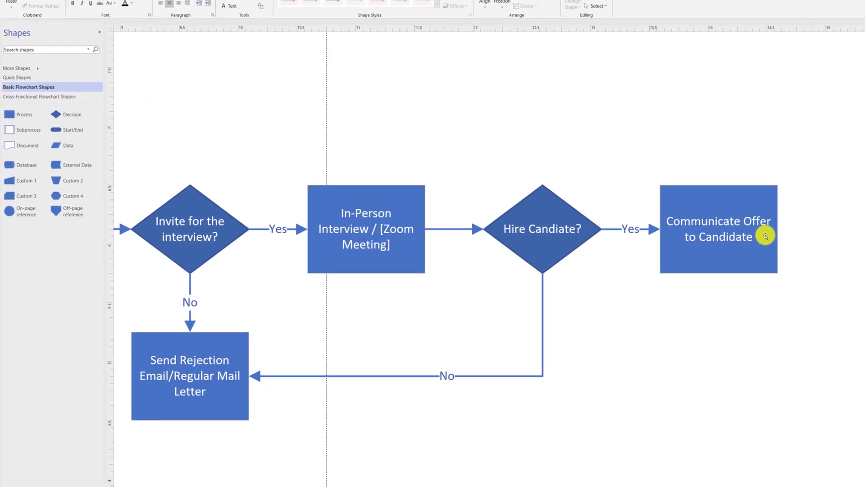
Add an End terminator after Communicate Offer to Candidate
{"action": "left_click", "coordinate": [765, 236]}
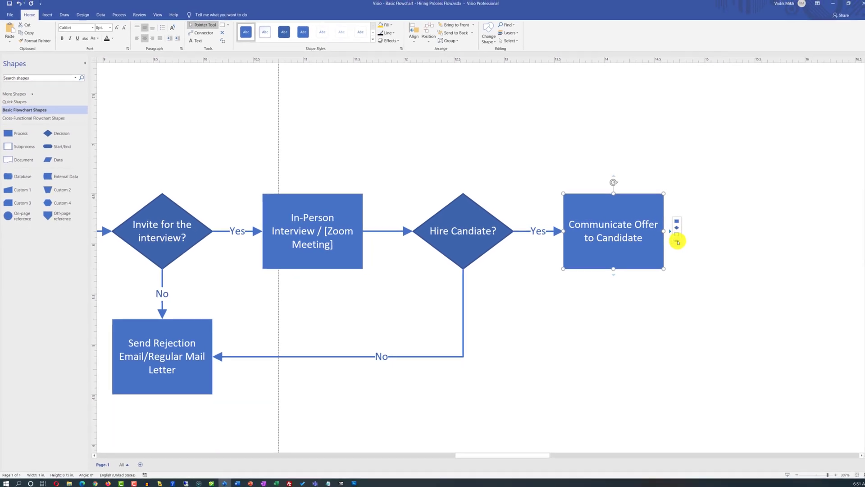
{"action": "left_click", "coordinate": [678, 242]}
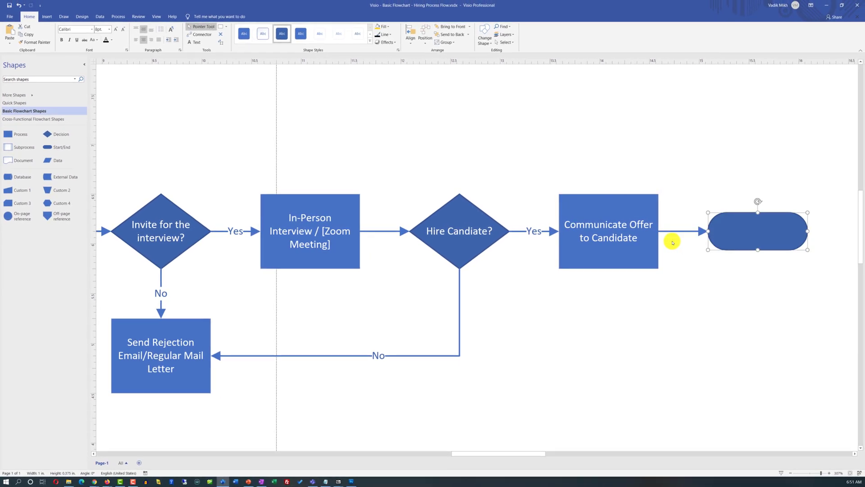
{"action": "double_click", "coordinate": [752, 236]}
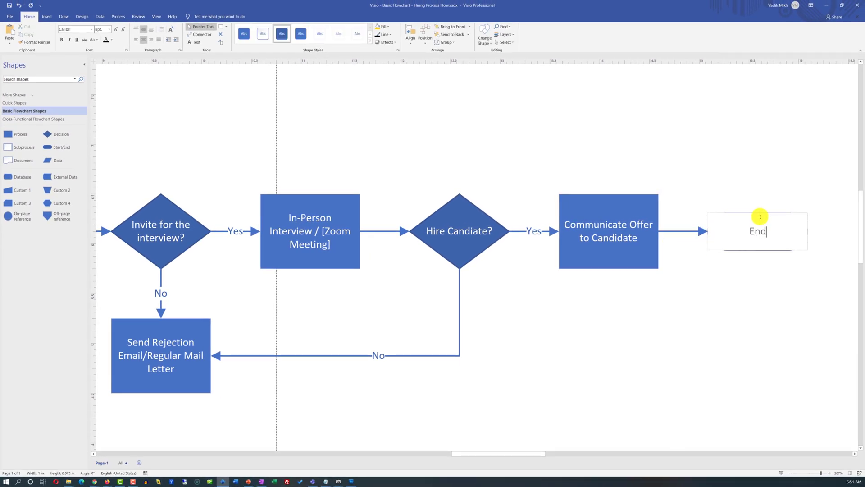
{"action": "left_click", "coordinate": [679, 293]}
Add an End terminator below Send Rejection Email/Regular Mail Letter
{"action": "scroll", "coordinate": [388, 354], "scroll_direction": "left", "scroll_amount": 5}
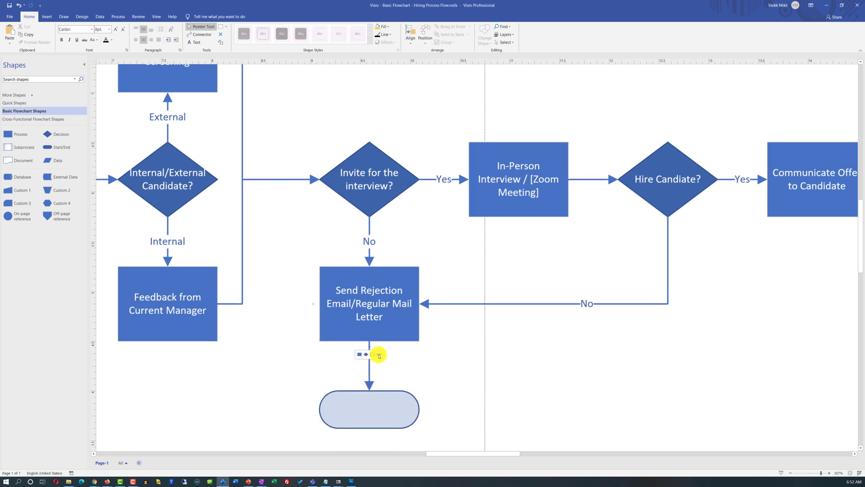
{"action": "left_click", "coordinate": [379, 354]}
{"action": "double_click", "coordinate": [361, 412]}
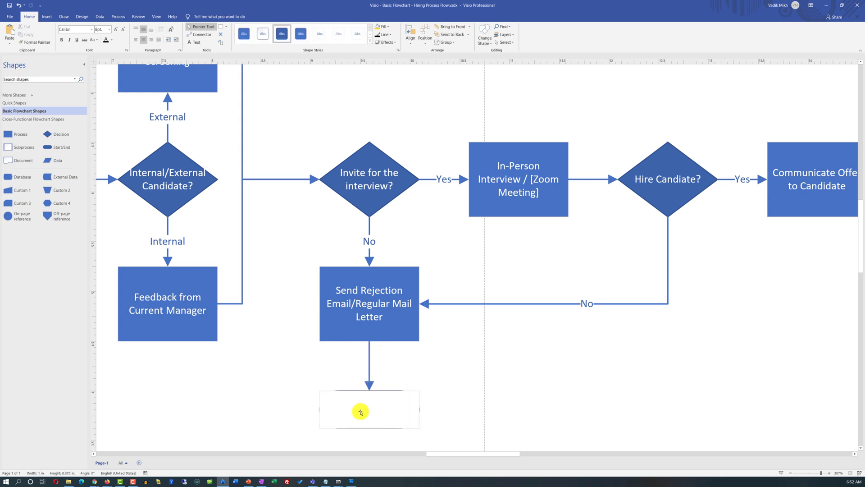
{"action": "type", "text": "End"}
{"action": "left_click", "coordinate": [313, 271]}
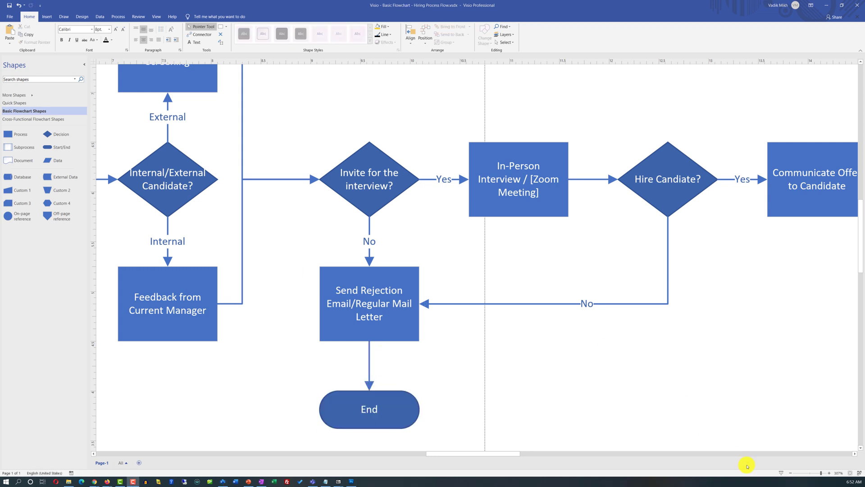
{"action": "left_click", "coordinate": [791, 473]}
{"action": "left_click", "coordinate": [791, 473]}
Zoom out to 100% so the entire hiring flowchart page fits on screen
{"action": "left_click", "coordinate": [791, 473]}
{"action": "left_click", "coordinate": [791, 473]}
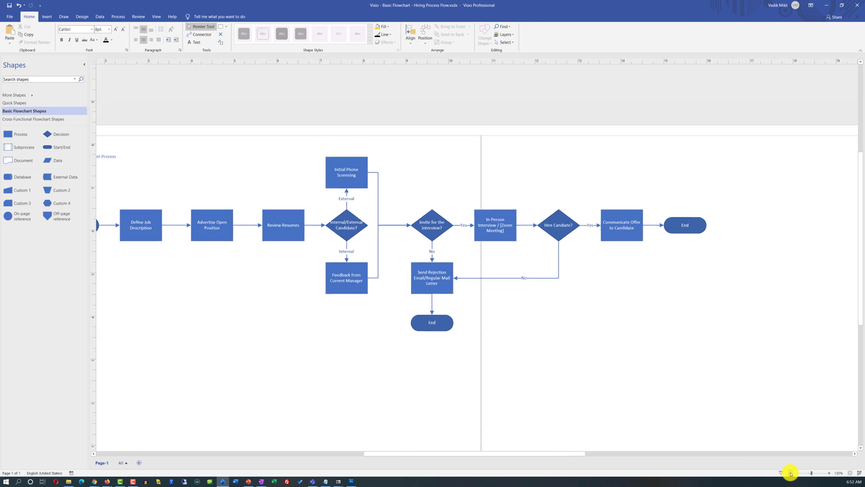
{"action": "left_click", "coordinate": [790, 473]}
{"action": "left_click", "coordinate": [790, 474]}
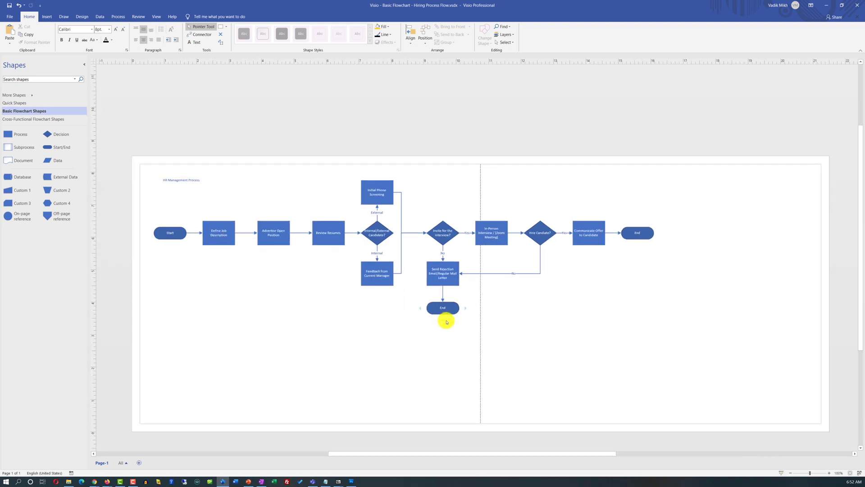